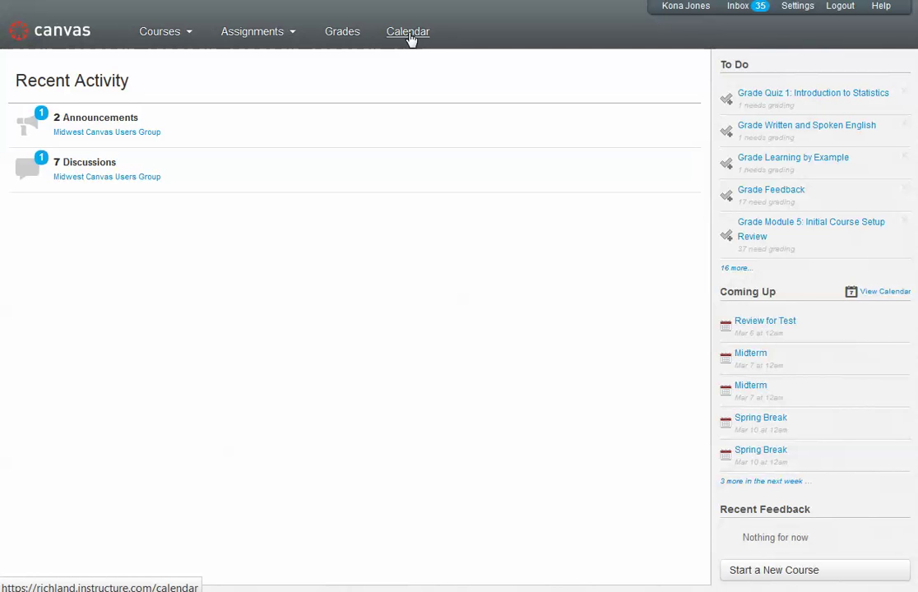
- Open the calendar and reschedule the Review for Test event to Friday, March 7, 2014
left_click(410, 37)
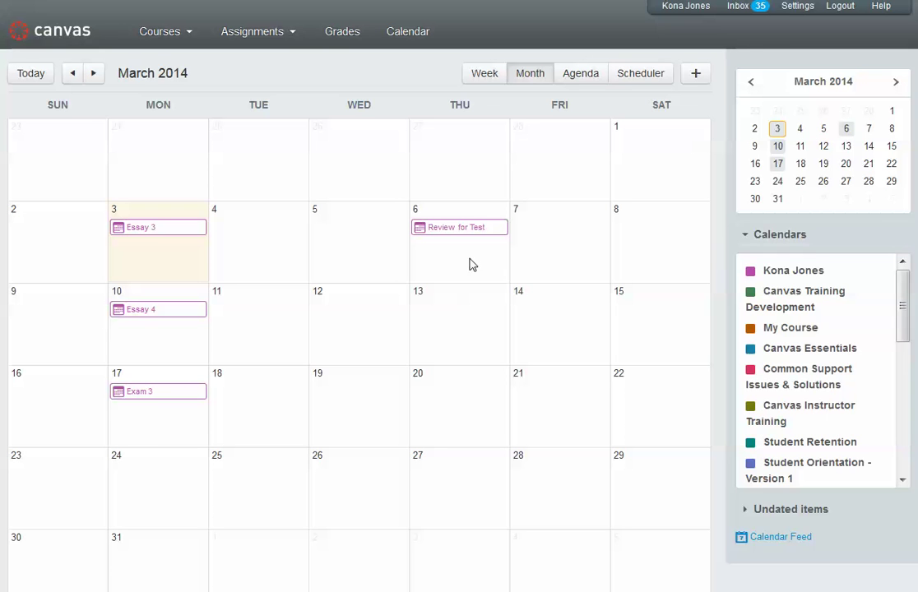
left_click_drag(453, 234, 527, 223)
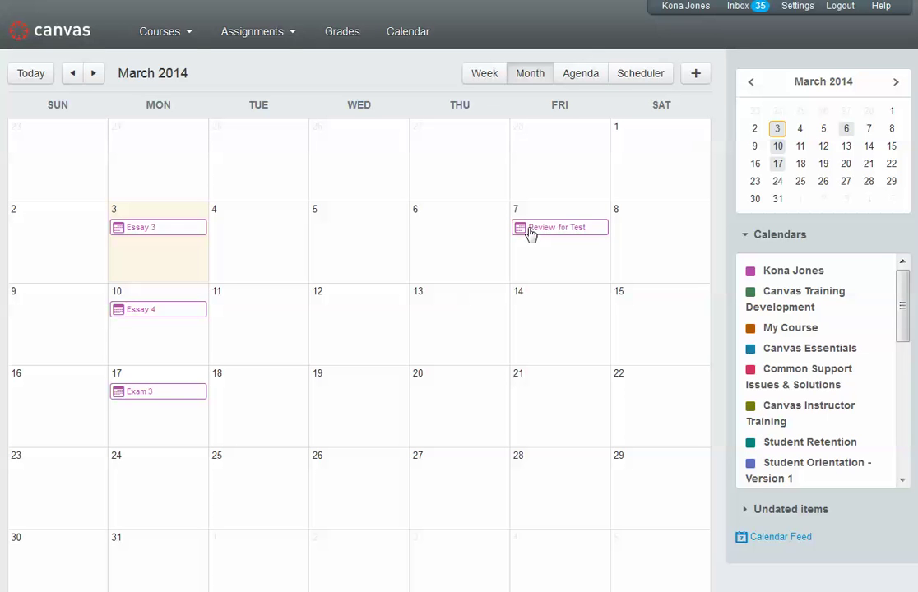
- Reschedule Review for Test to March 5 through the mini calendar, and move it back to March 7 in the month view
left_click_drag(531, 233, 822, 142)
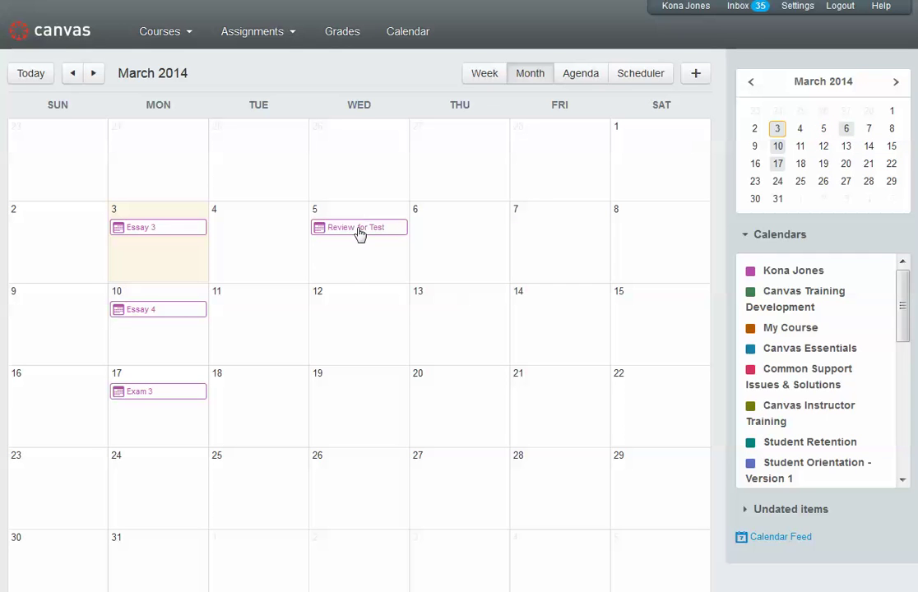
mouse_move(360, 234)
left_click_drag(348, 233, 518, 230)
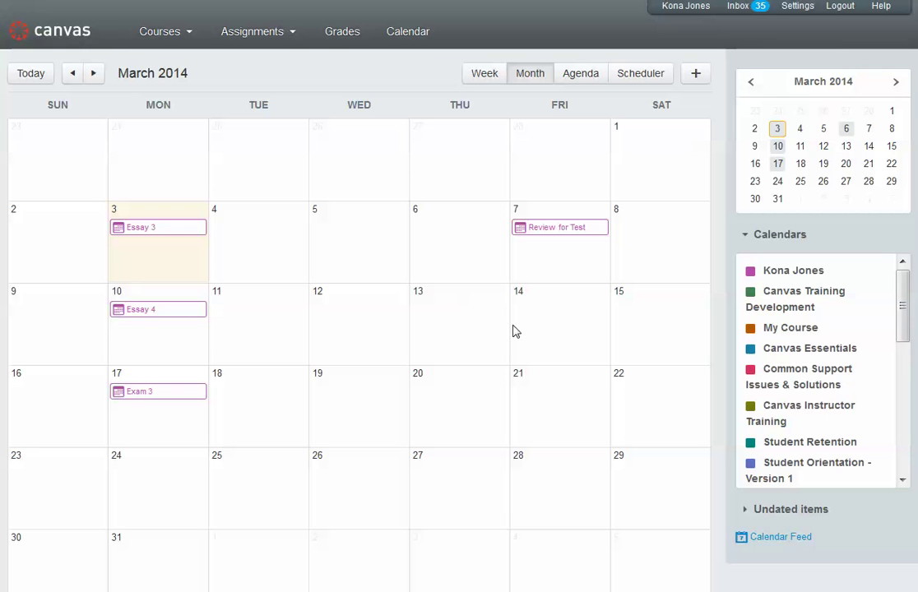
- Reschedule Essay 3 to February 17, 2014 through the mini calendar, and check it in the February month view
left_click(751, 82)
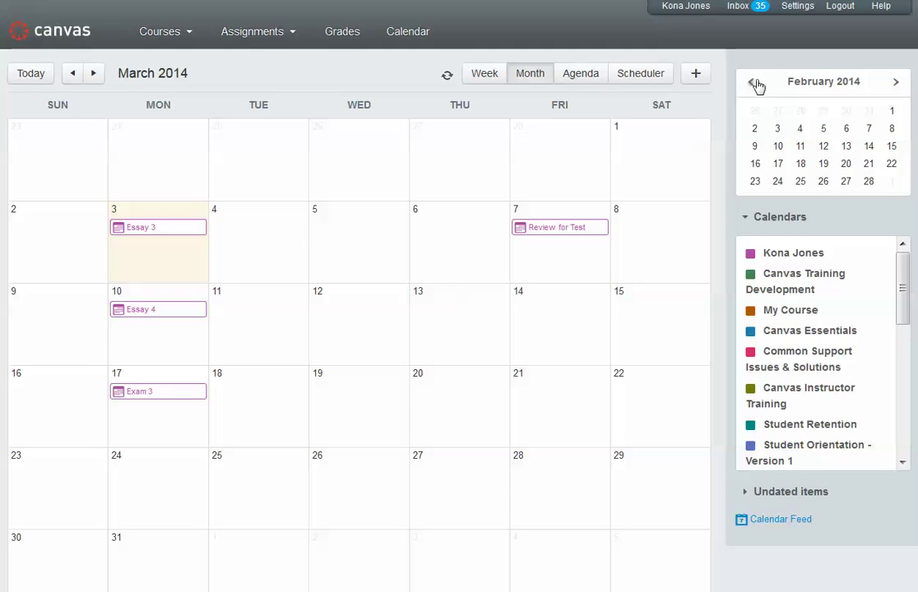
left_click(896, 83)
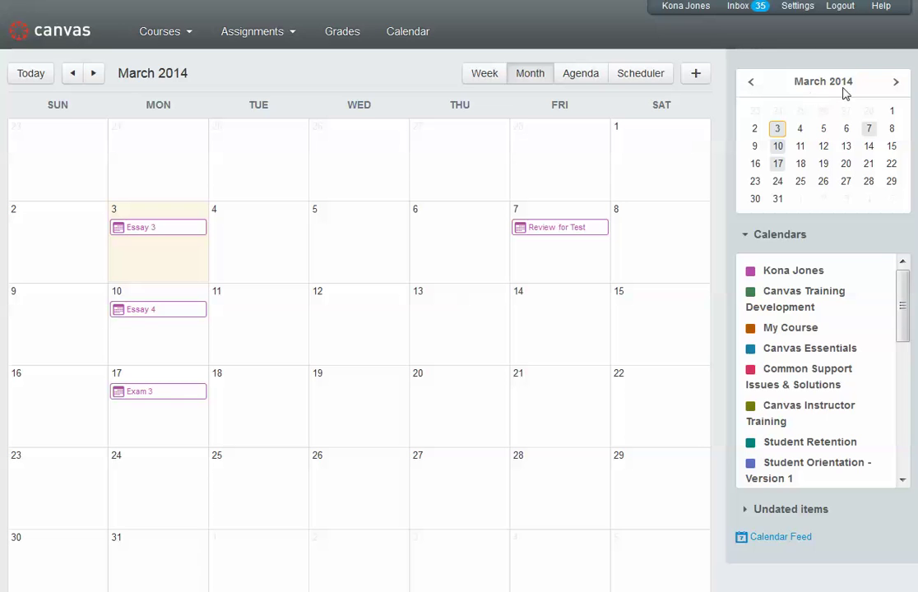
left_click(751, 83)
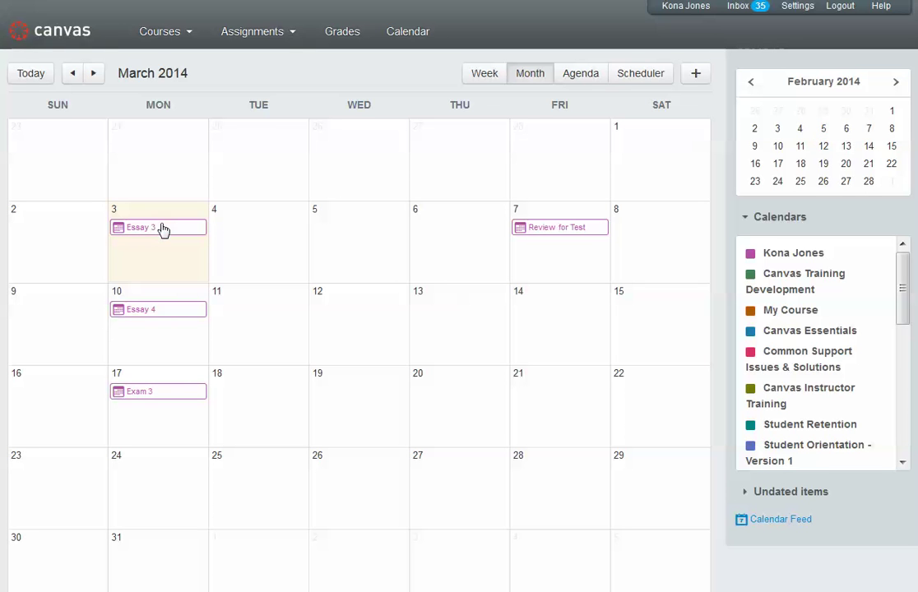
mouse_move(163, 229)
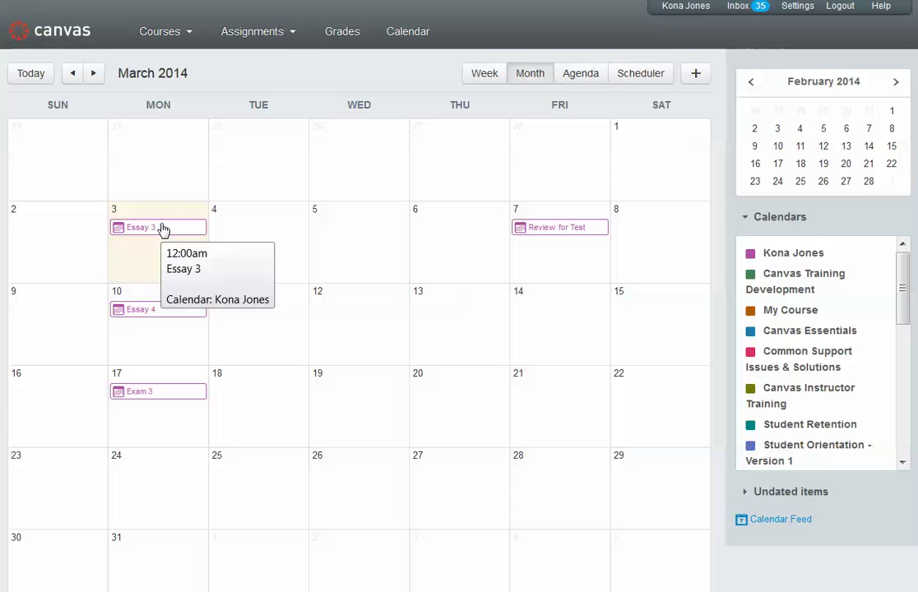
left_click_drag(163, 230, 779, 170)
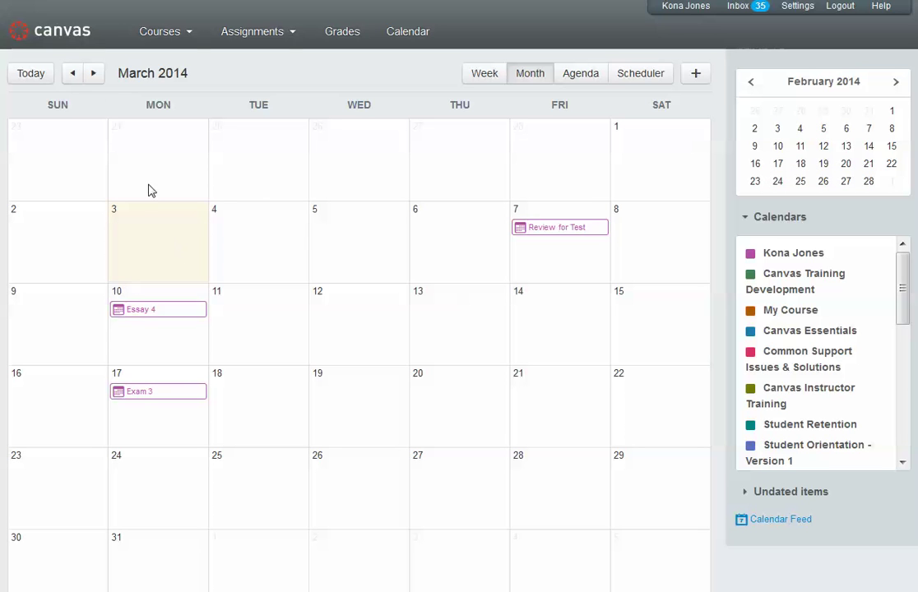
left_click(73, 74)
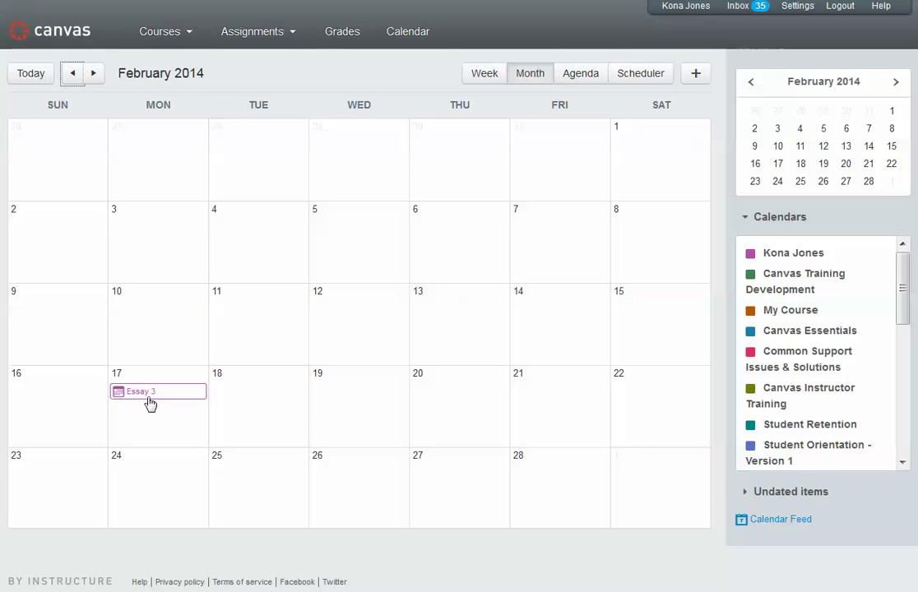
mouse_move(151, 402)
- Reschedule Essay 3 to March 4, 2014 through the mini calendar, and return the month view to March
left_click(897, 83)
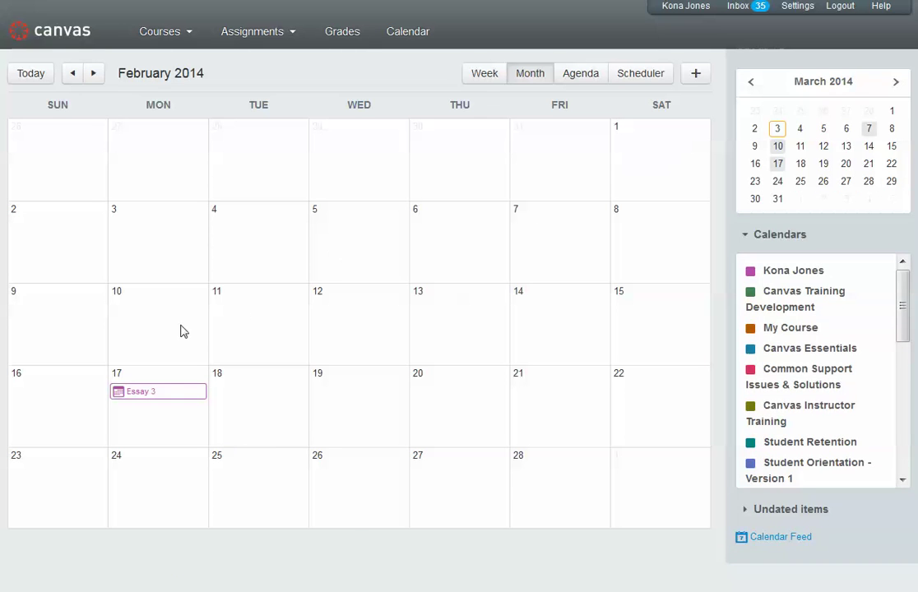
left_click_drag(139, 393, 797, 133)
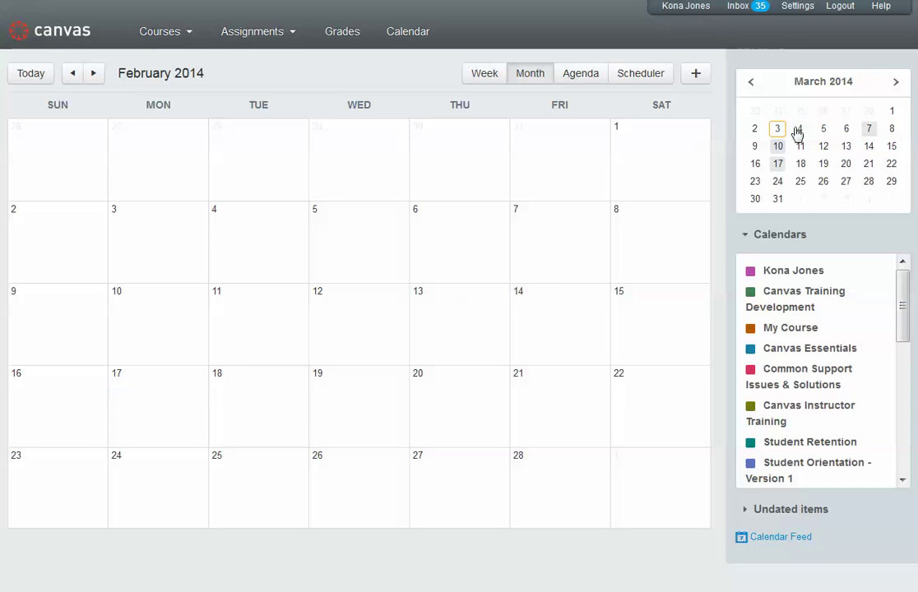
left_click(94, 74)
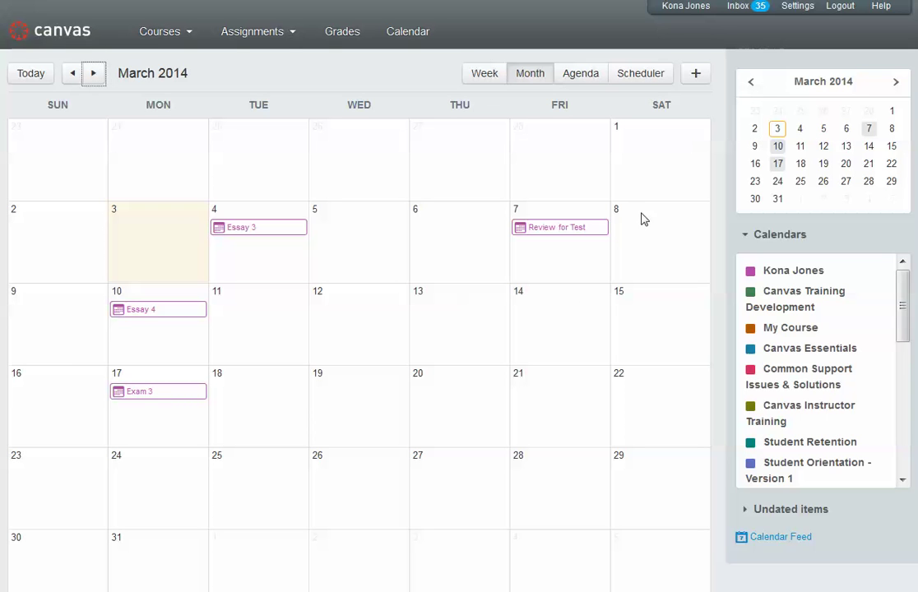
- Using the mini calendar's September 2014 page, reschedule Review for Test to September 12 and Essay 3 to September 8
left_click(894, 84)
left_click(895, 84)
left_click(895, 84)
left_click(895, 84)
left_click(895, 84)
left_click(895, 84)
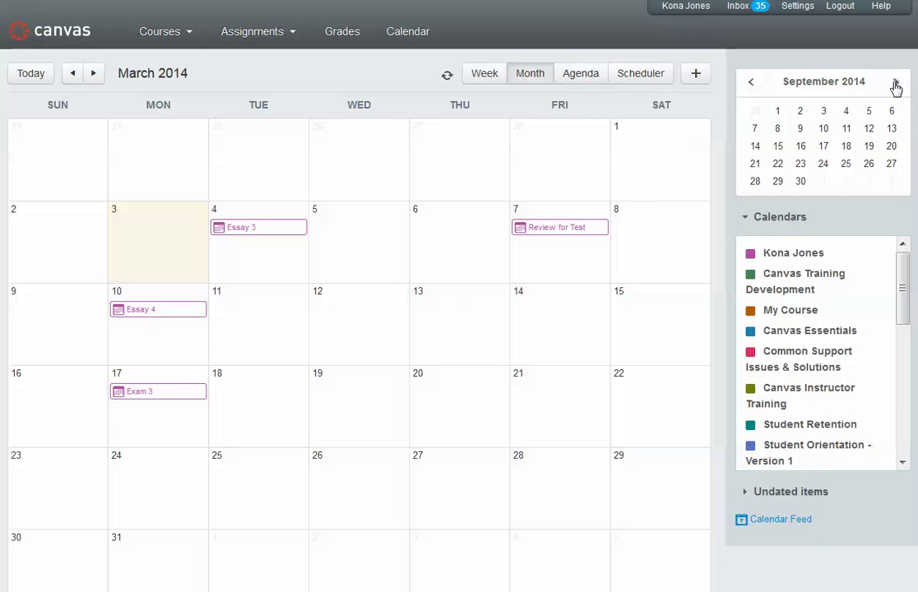
left_click_drag(564, 230, 868, 137)
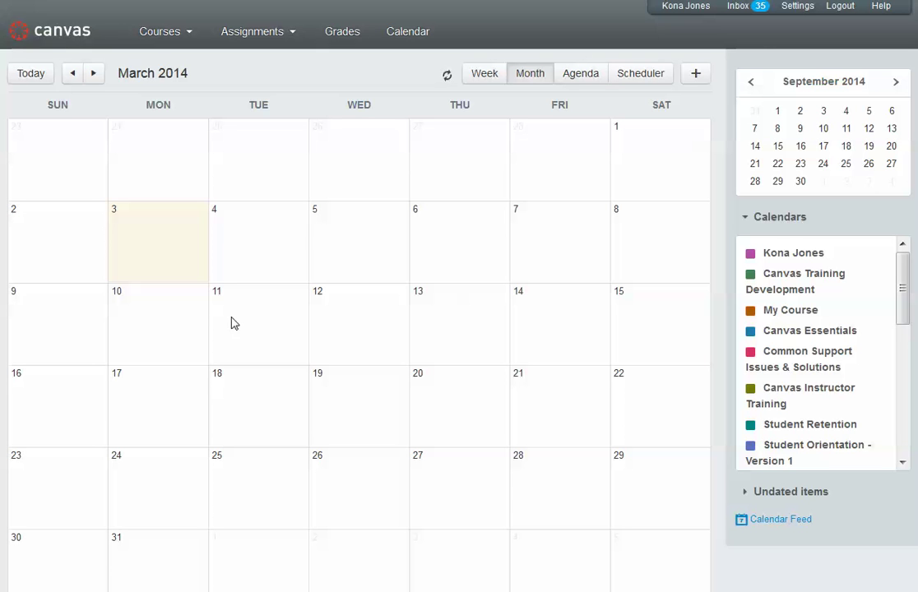
left_click_drag(247, 229, 780, 143)
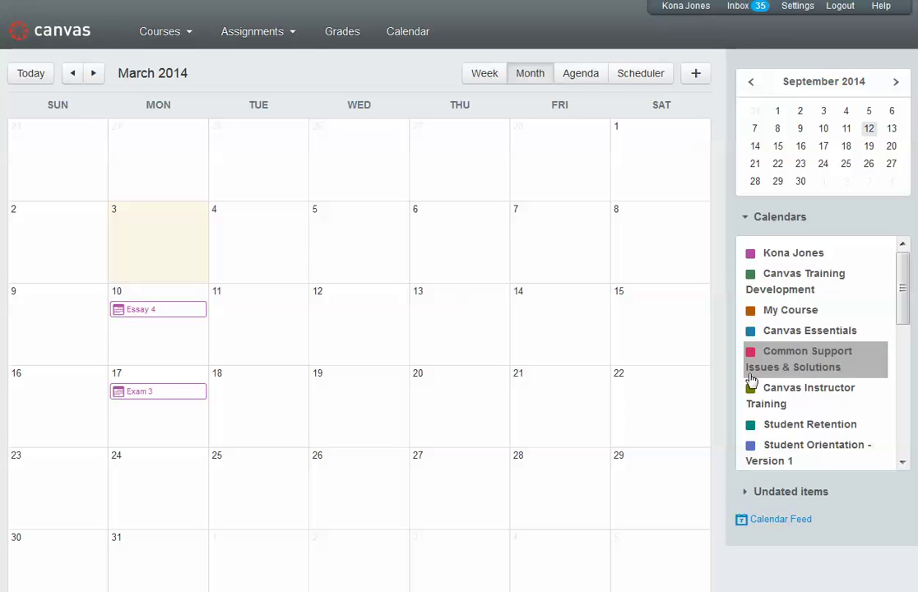
- Hide the personal calendar, Canvas Training Development, My Course, Canvas Essentials and Demonstration Canvas Course
left_click(748, 256)
left_click(751, 284)
left_click(750, 312)
left_click(750, 331)
left_click_drag(898, 311, 904, 336)
left_click(755, 451)
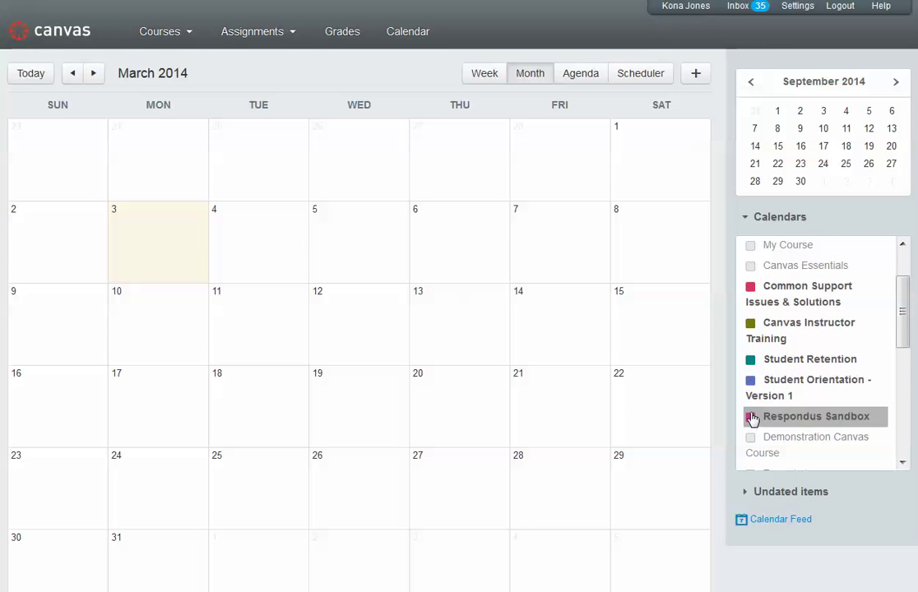
- Hide the Respondus Sandbox, Student Orientation - Version 1 and Student Retention calendars, and show the personal calendar again
left_click(751, 418)
left_click(751, 383)
left_click(751, 366)
left_click_drag(905, 309, 903, 287)
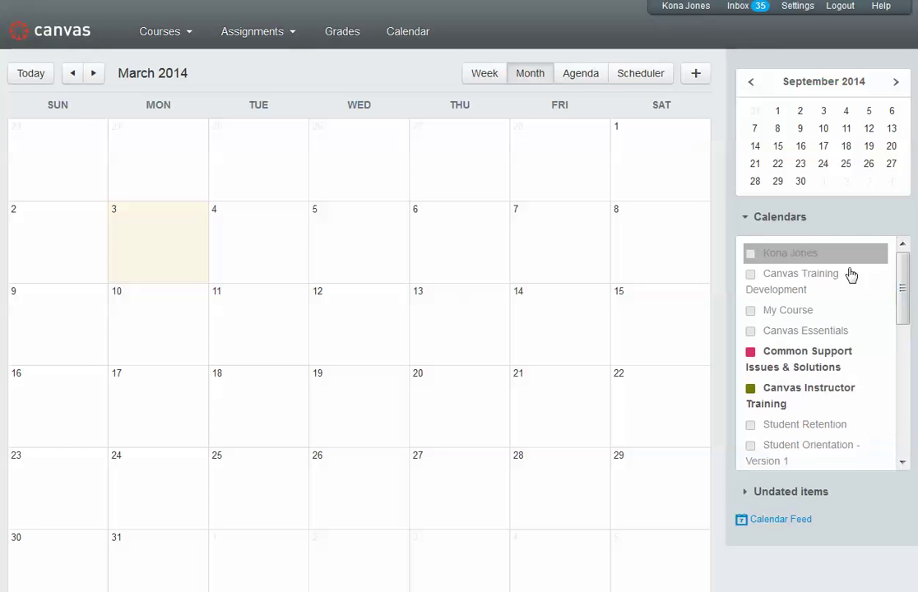
left_click(750, 254)
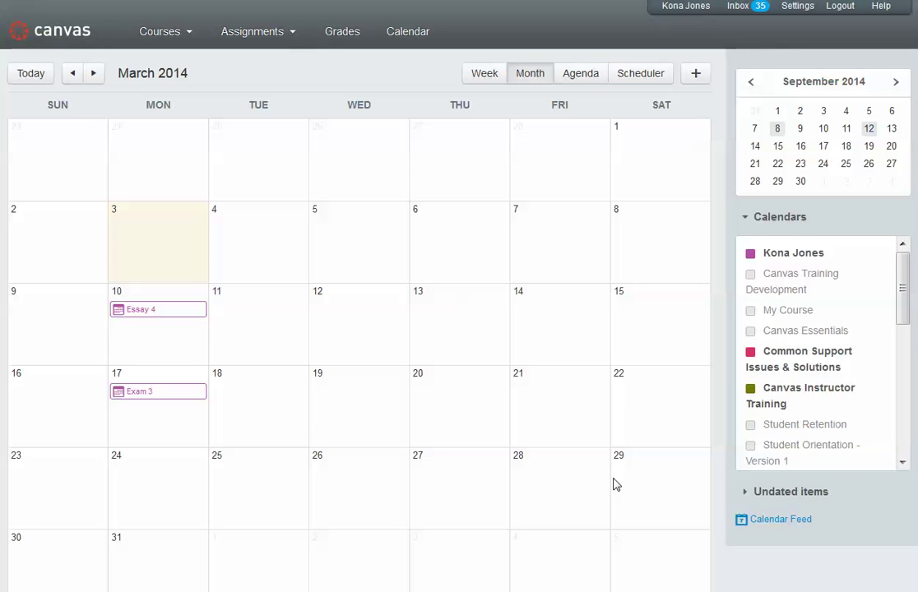